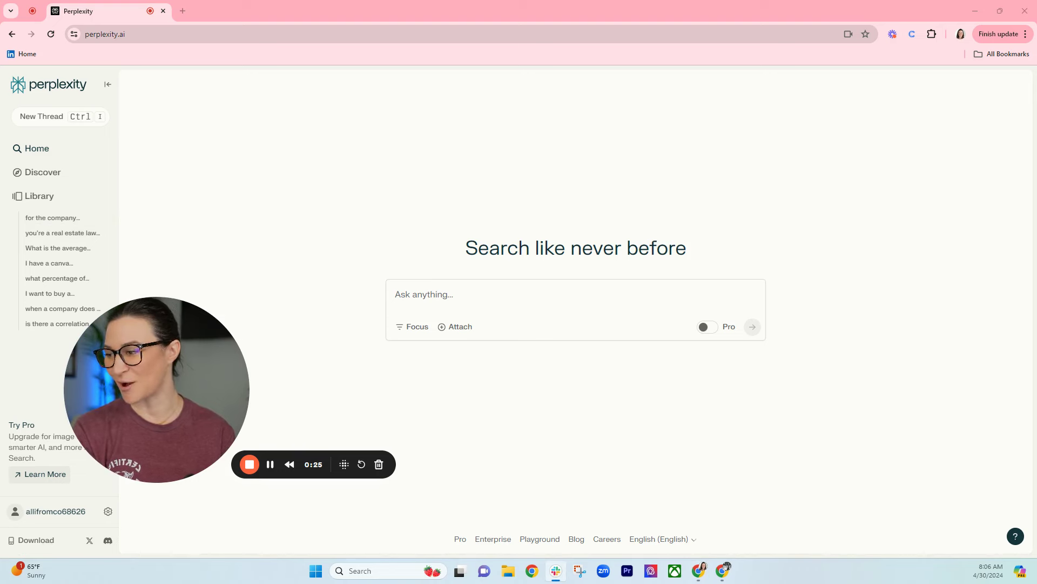
# - Ask for a summary of Hack Your Health: The Secrets of Your Gut with actionable diet steps
pyautogui.click(489, 298)
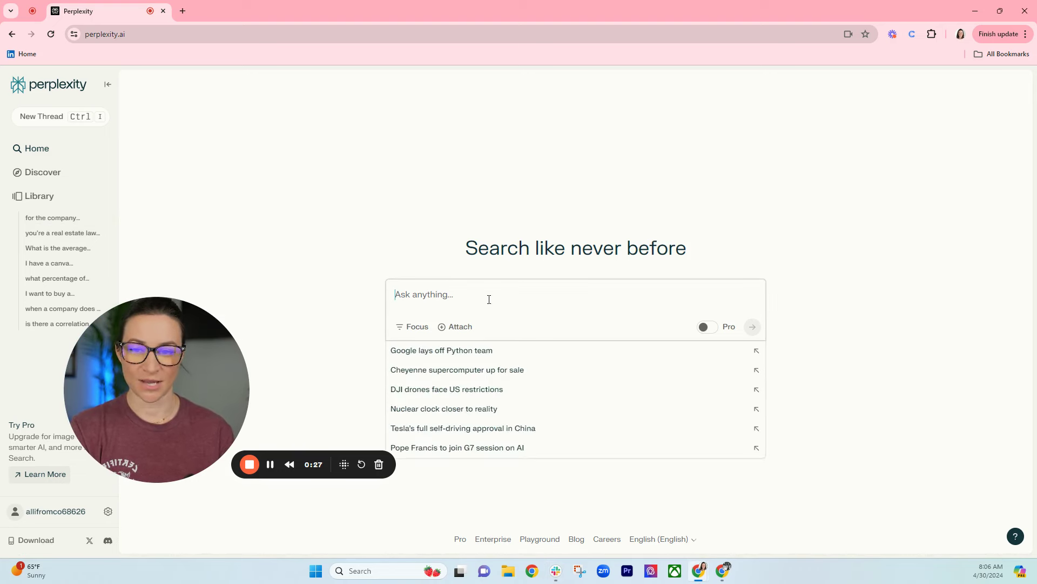
pyautogui.write("I don't want to watch Hack Your Health: The Secrets of Your Gut on Netflix but I want to know what it's about. Summarize it for me and then give me a few actionable steps I can take with my own diet to improve my gut health.")
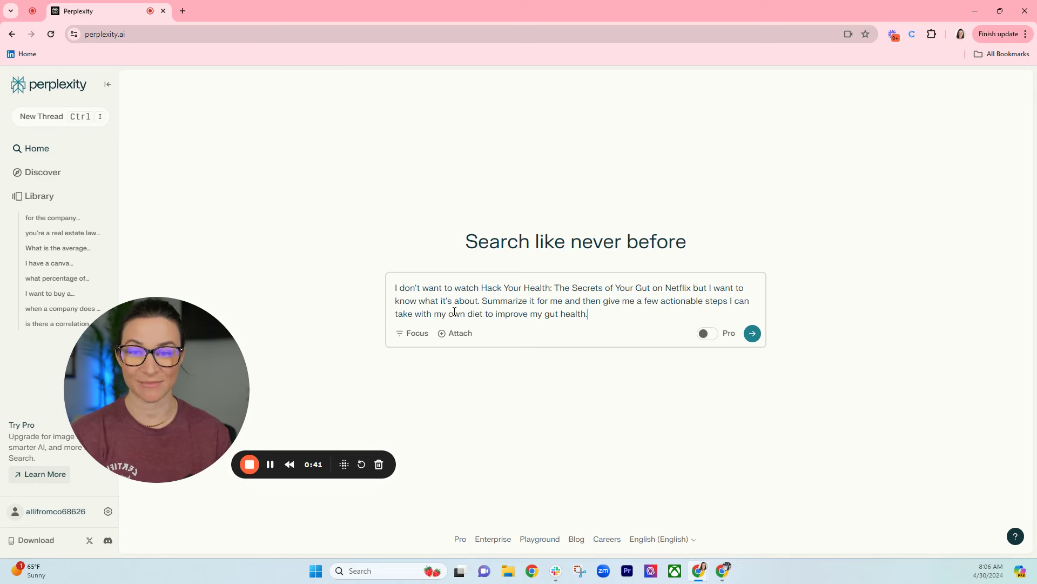
pyautogui.click(753, 335)
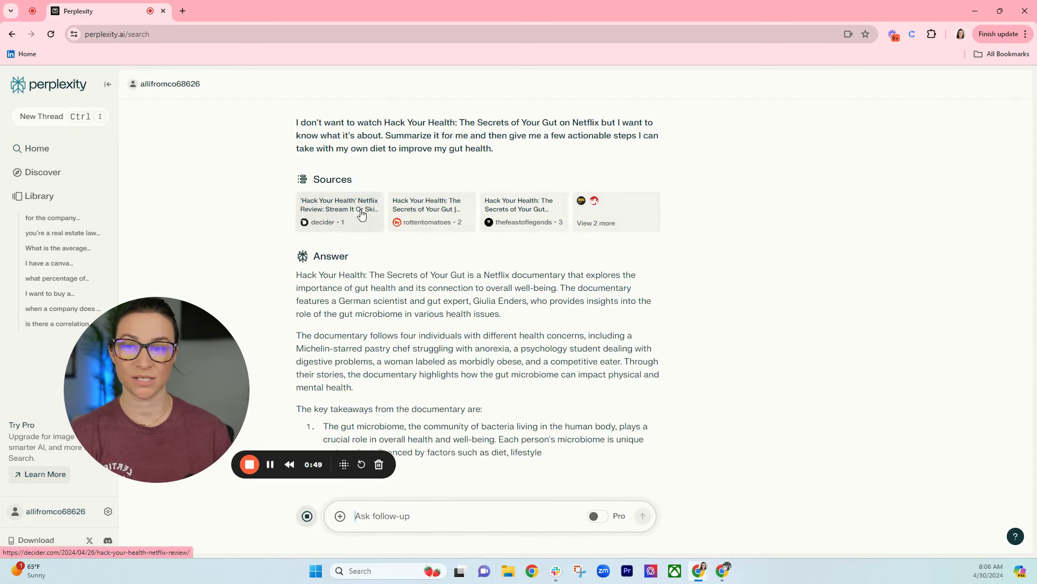
# - Scroll through the answer, highlighting the opening summary and the key takeaways
pyautogui.scroll(-1, 497, 224)
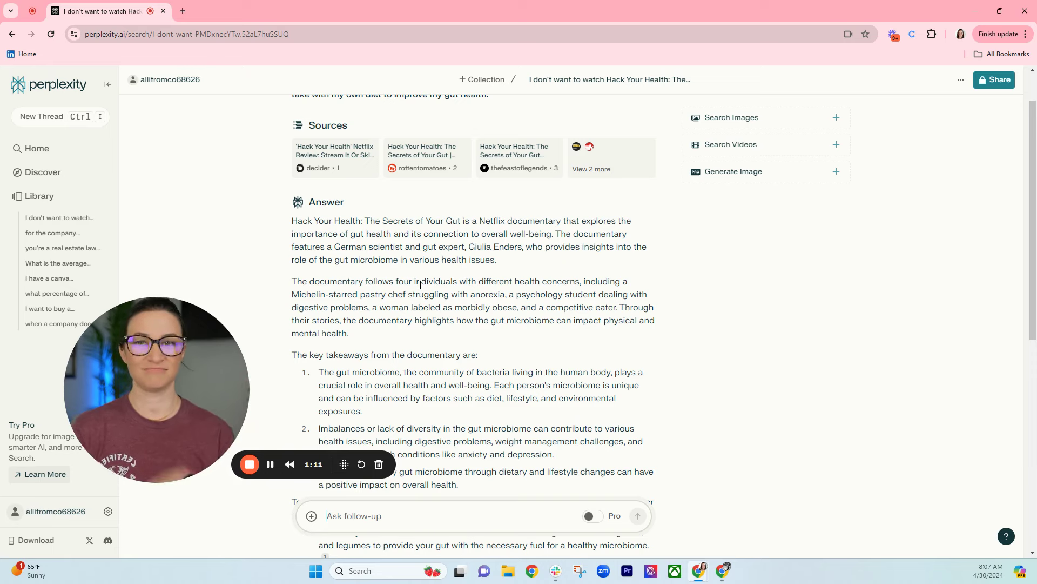
pyautogui.scroll(-1, 524, 265)
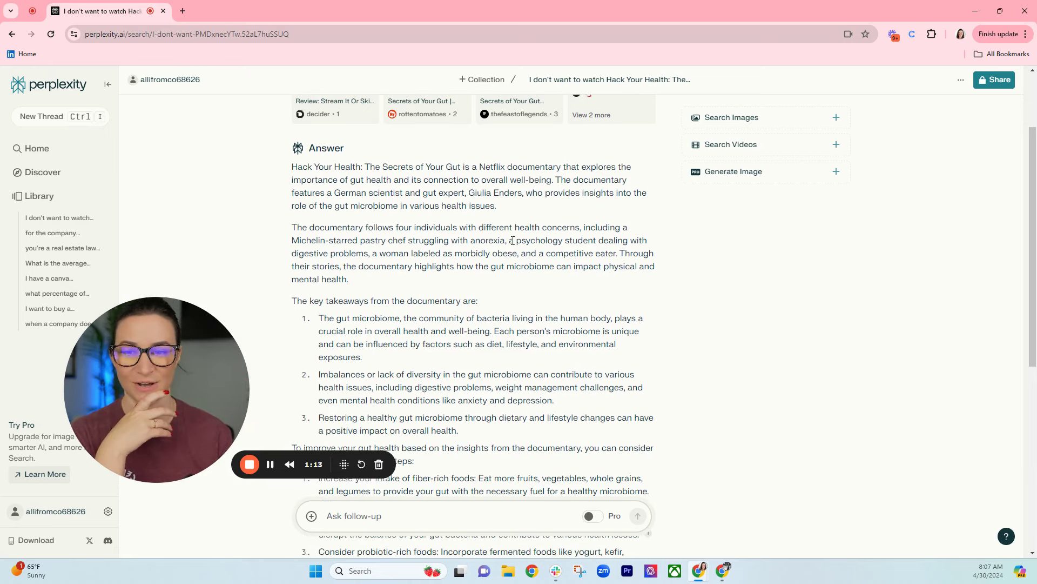
pyautogui.scroll(-1, 340, 171)
pyautogui.moveTo(316, 117); pyautogui.dragTo(378, 199)
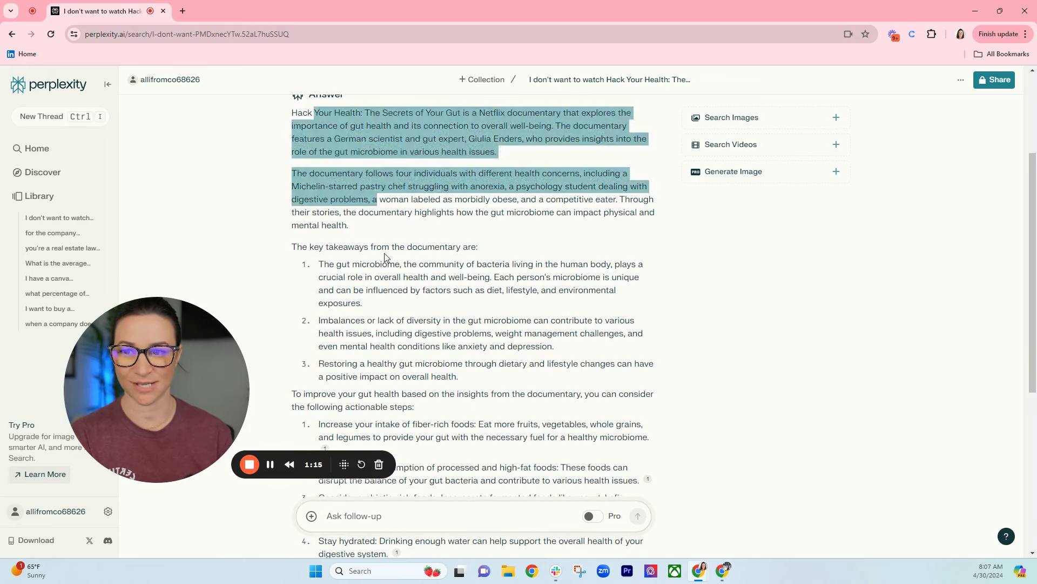
pyautogui.moveTo(349, 247); pyautogui.dragTo(391, 353)
# - Highlight the five actionable gut-health diet steps, then scroll back over the finished answer
pyautogui.scroll(-6, 391, 353)
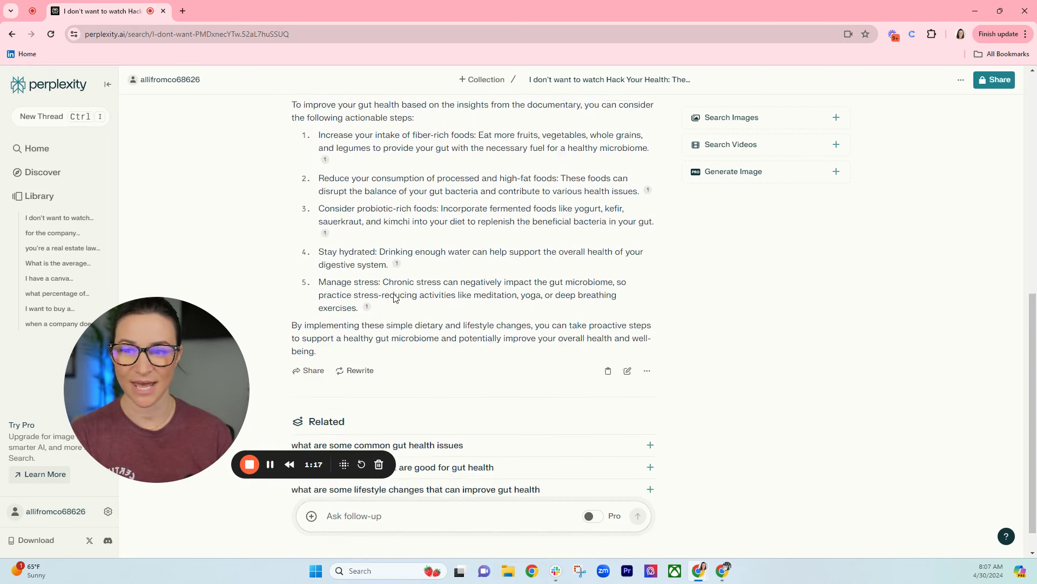
pyautogui.scroll(1, 375, 217)
pyautogui.moveTo(354, 171); pyautogui.dragTo(412, 319)
pyautogui.click(357, 189)
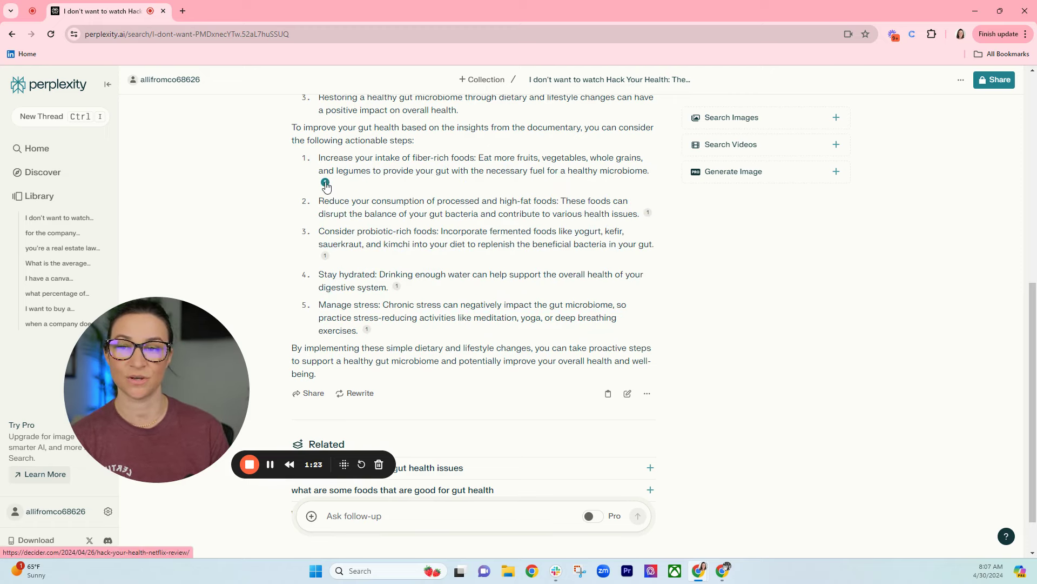
pyautogui.scroll(5, 327, 186)
pyautogui.scroll(3, 327, 187)
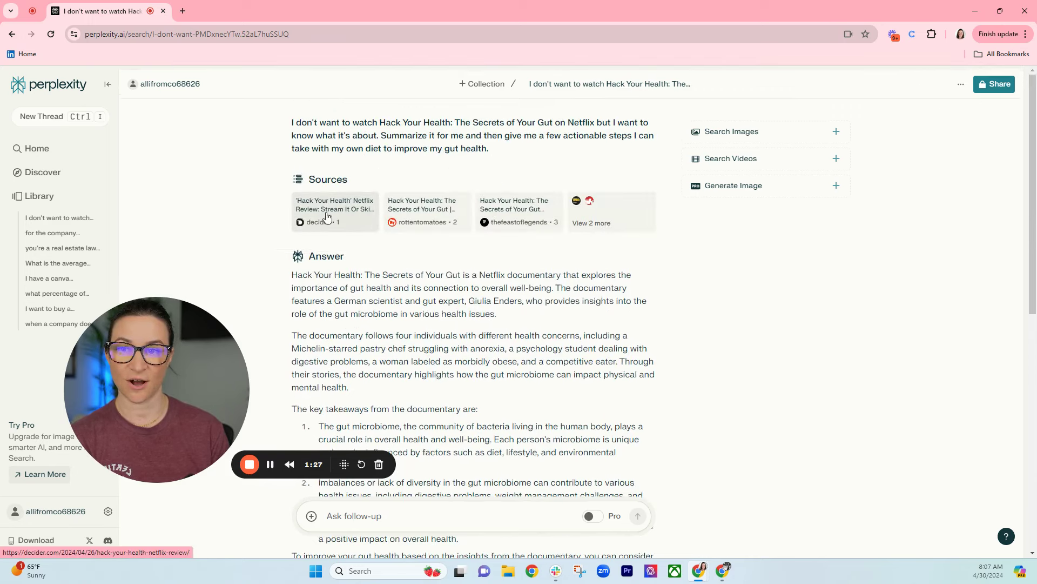
pyautogui.scroll(-1, 372, 246)
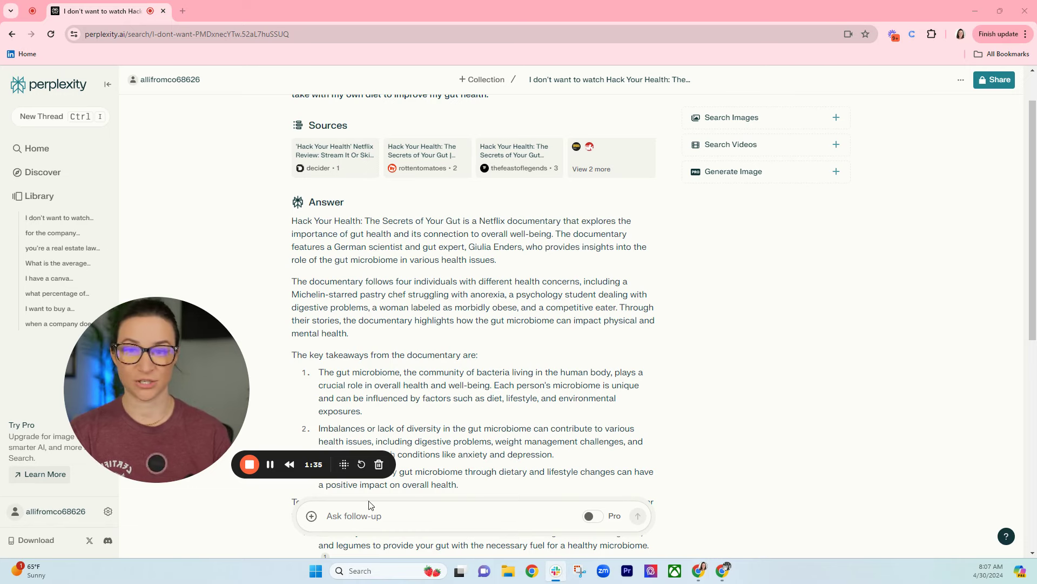
# - Ask a follow-up about the average salary for a Minnesota data analyst with 4 years' medical-device experience
pyautogui.click(439, 519)
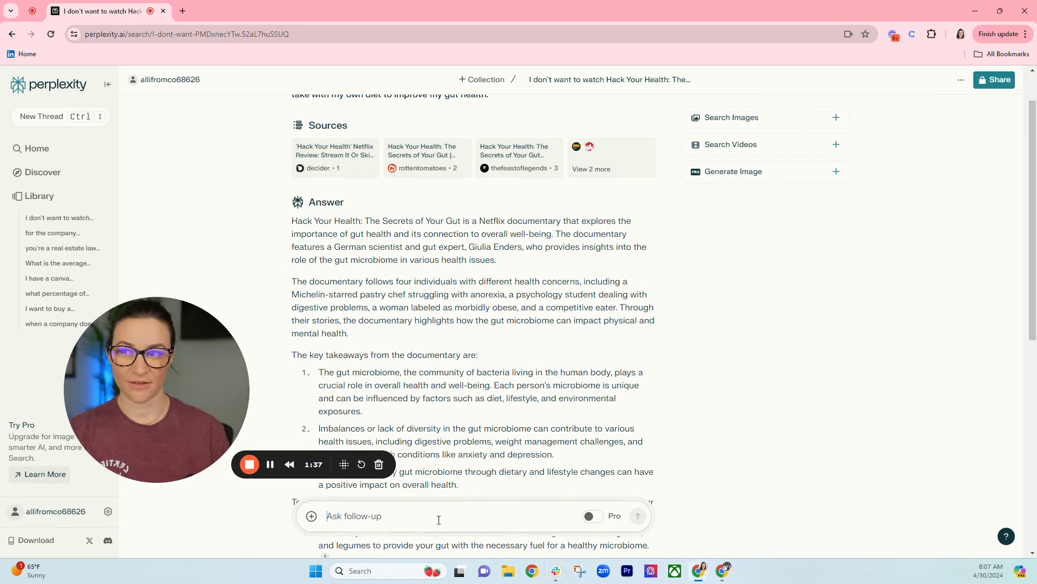
pyautogui.write('What is the average salary of a data analyst with 4 years of experience in the medical device industry in Minnesota?')
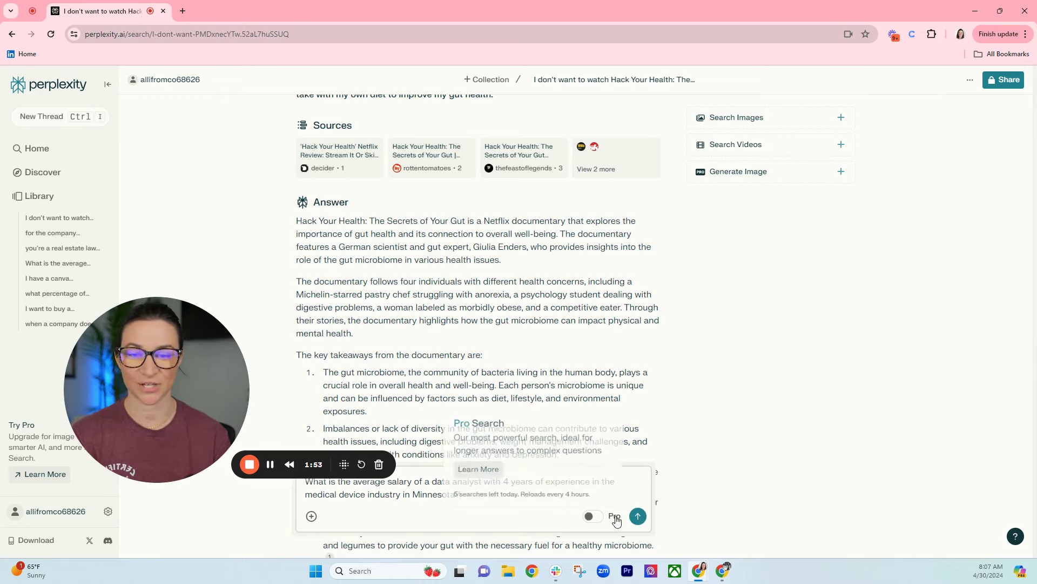
pyautogui.click(638, 515)
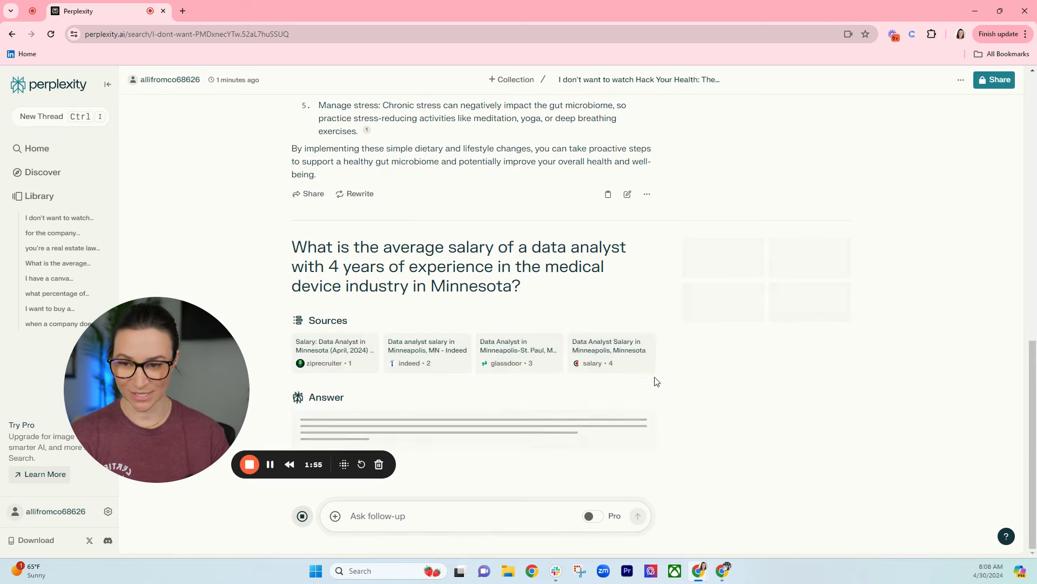
# - Scroll through the salary answer and highlight the closest relevant information line on Minnesota pay figures
pyautogui.scroll(-2, 473, 319)
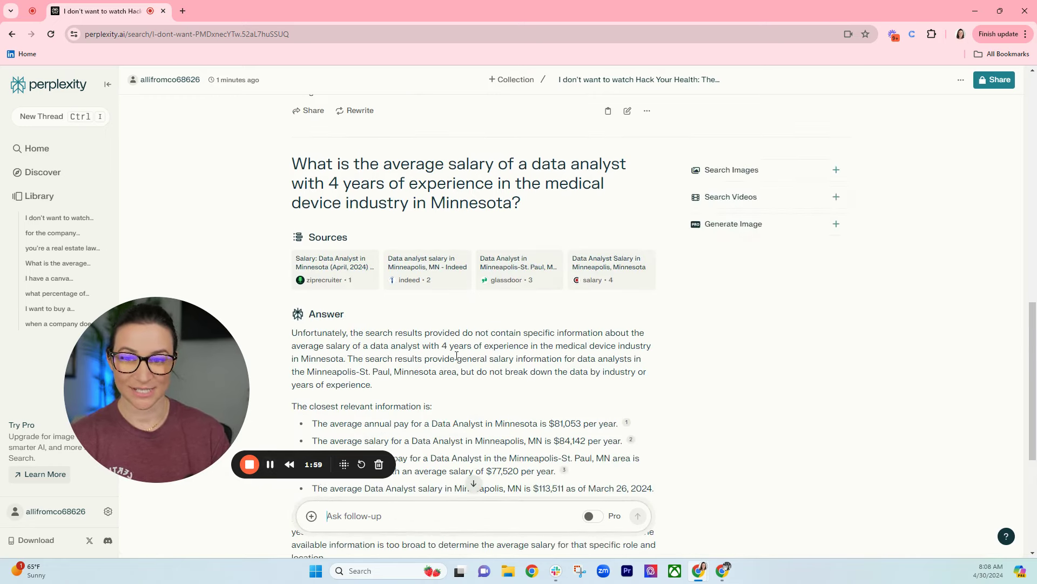
pyautogui.scroll(-2, 420, 357)
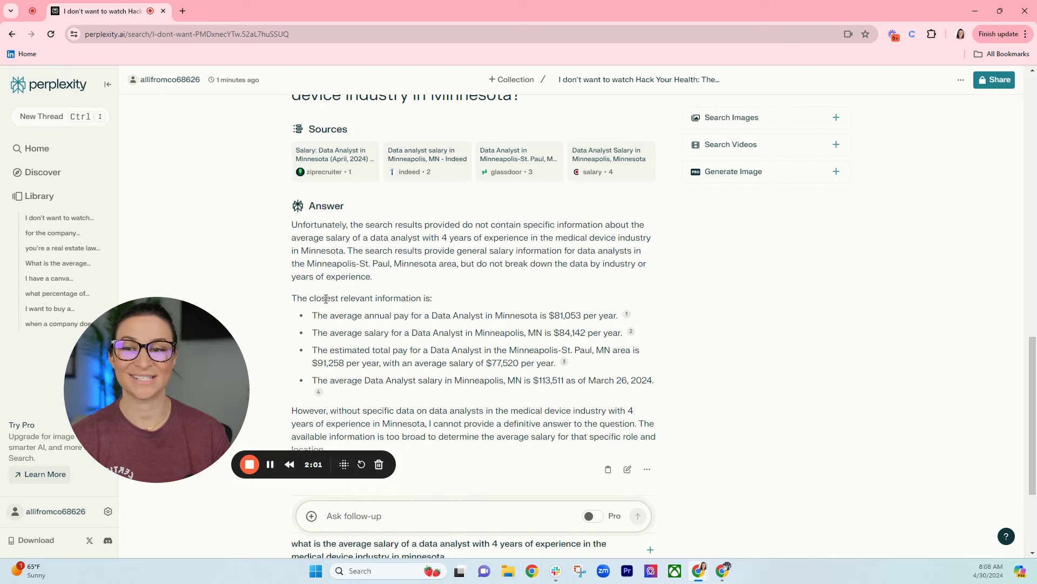
pyautogui.moveTo(329, 299); pyautogui.dragTo(292, 299)
pyautogui.click(417, 296)
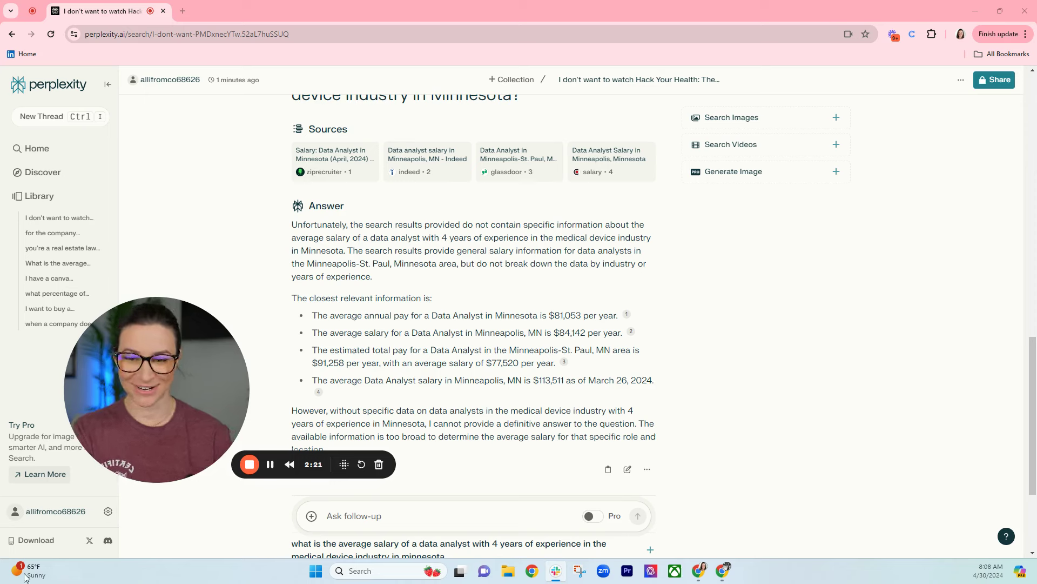
# - Ask a follow-up about the current US unemployment rate compared with the 2008 recession
pyautogui.click(407, 520)
pyautogui.write('What is the current unemployment rate and what was it in 2008 in the US?')
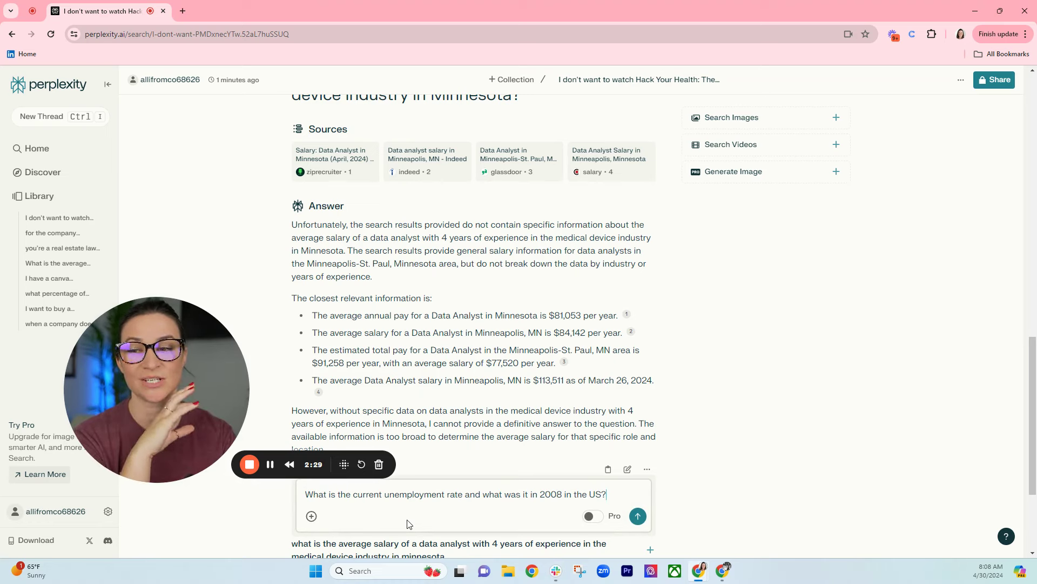
pyautogui.press('Return')
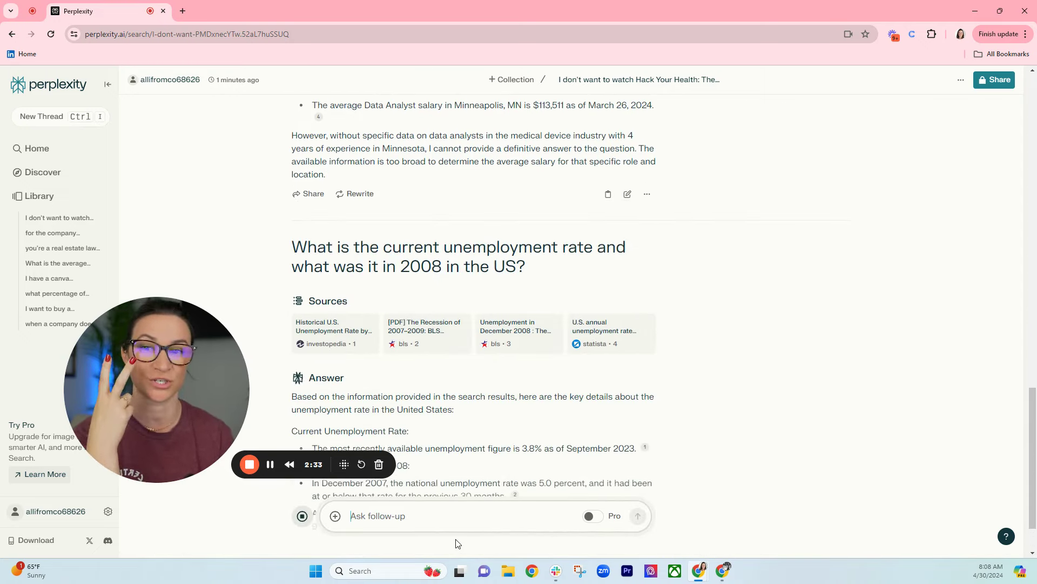
# - Read the unemployment answer, highlighting the 3.8% current rate and the 9.5 percent 2009 figure
pyautogui.scroll(-3, 575, 238)
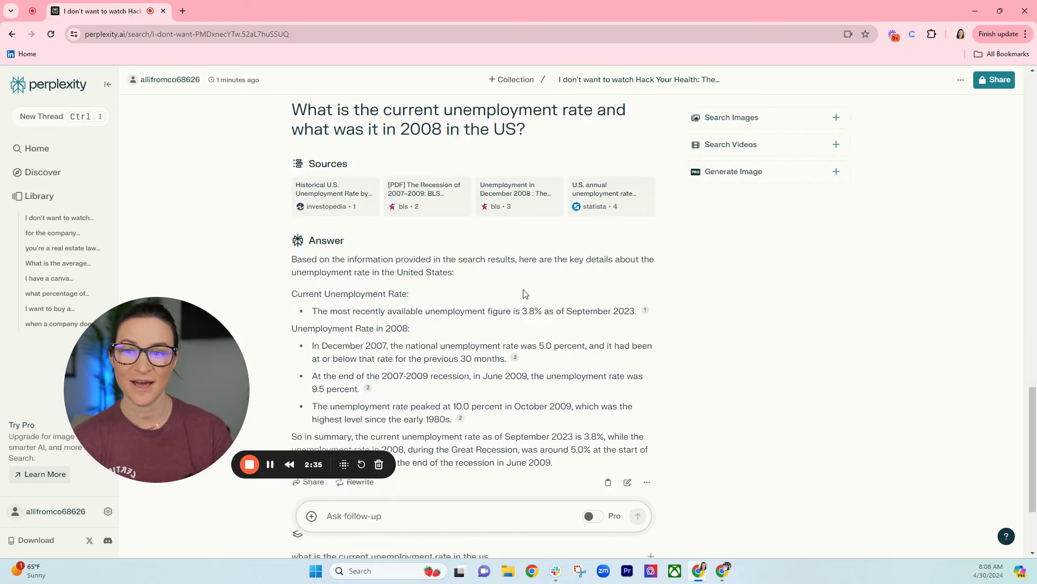
pyautogui.scroll(-2, 523, 293)
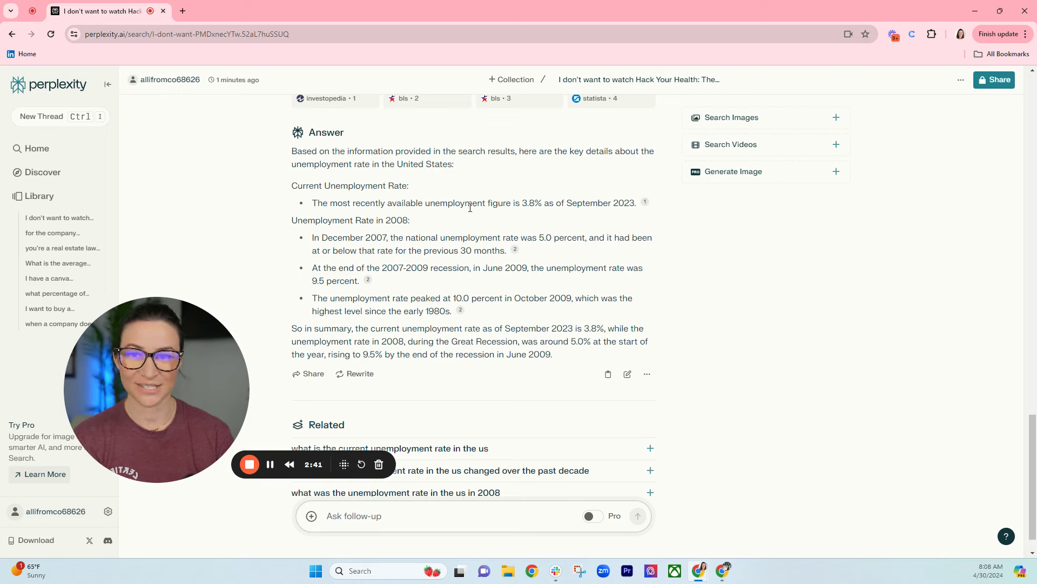
pyautogui.moveTo(512, 203); pyautogui.dragTo(557, 203)
pyautogui.click(557, 201)
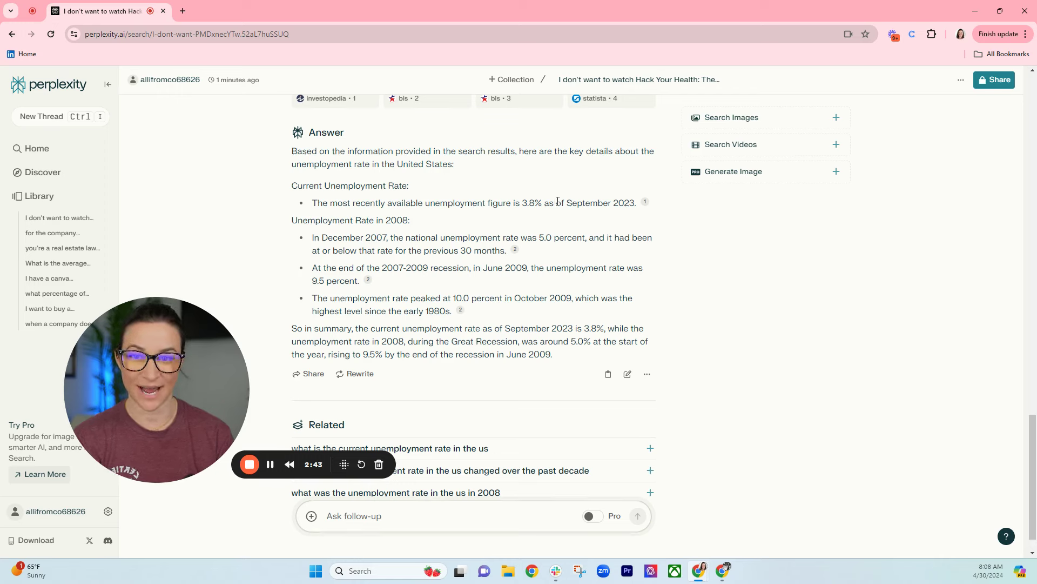
pyautogui.moveTo(317, 281); pyautogui.dragTo(332, 281)
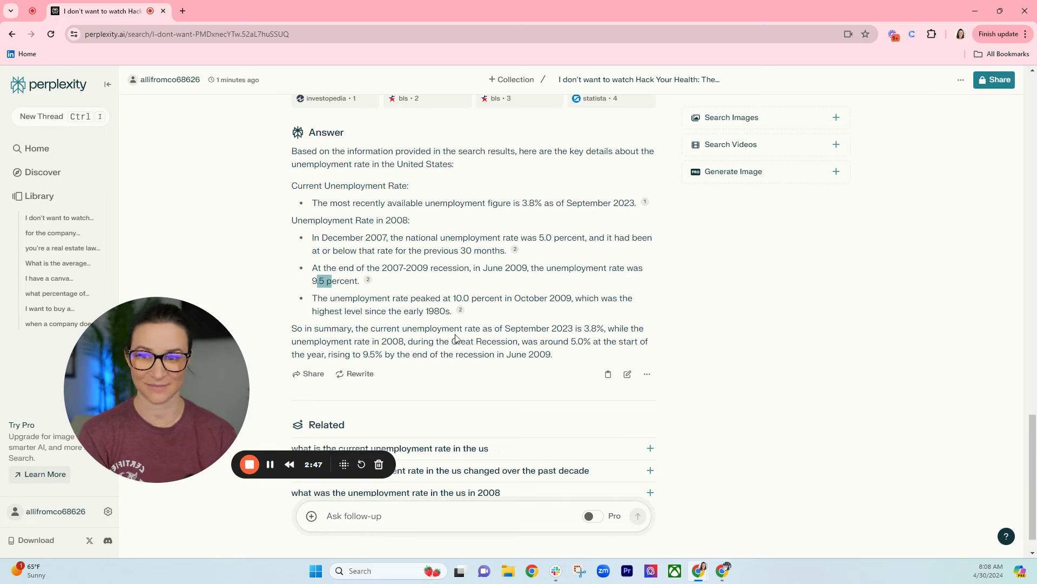
pyautogui.scroll(2, 379, 248)
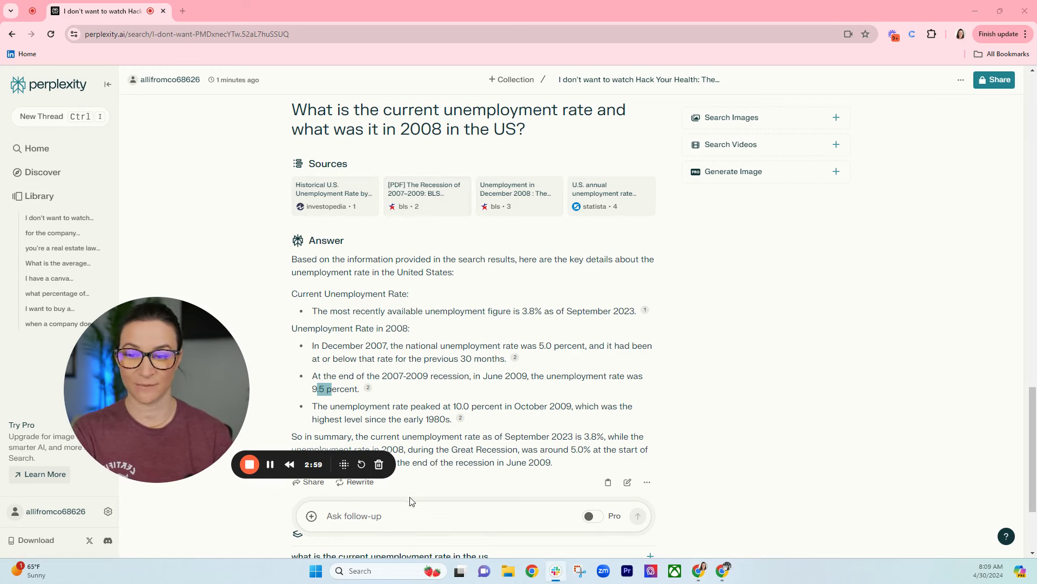
# - Ask about JP Morgan Chase's mission and values and scroll through its listed core values
pyautogui.click(435, 513)
pyautogui.write("What are JP Morgan Chase's mission and values as a company?")
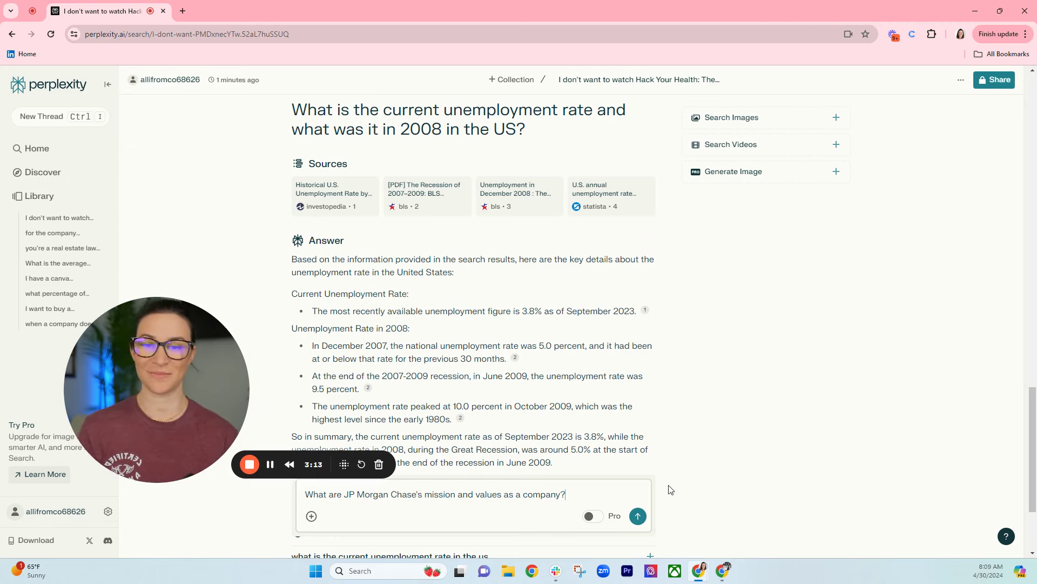
pyautogui.click(638, 516)
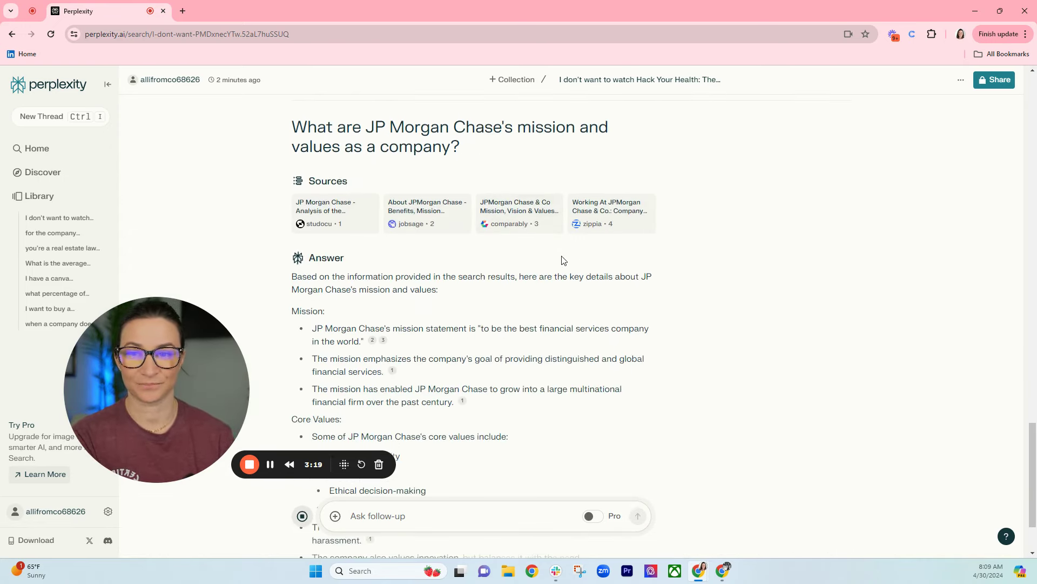
pyautogui.scroll(-3, 458, 241)
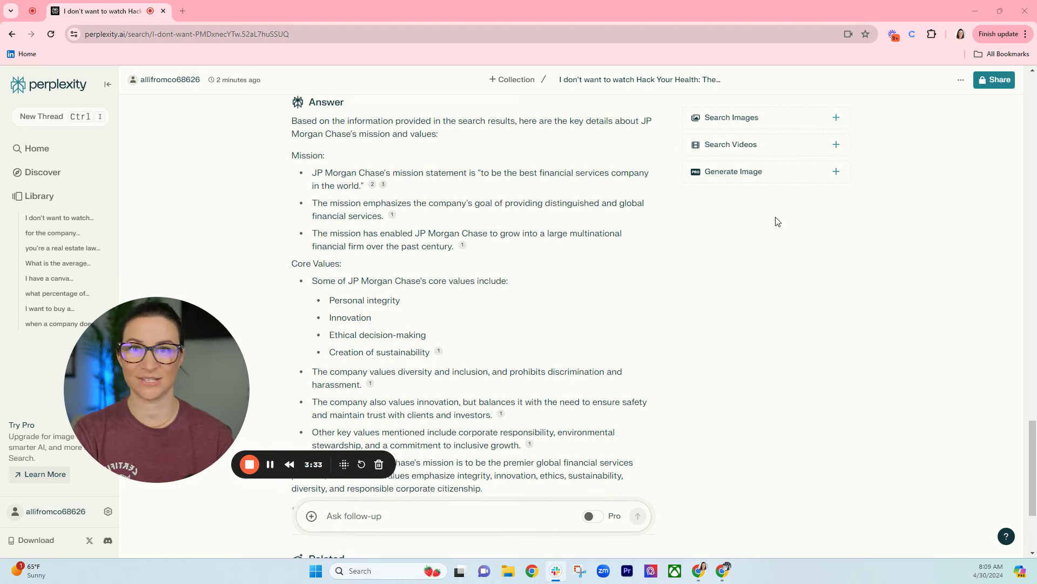
# - Paste the combined e-bike market trends and 2023 sedan comparison prompt, then select the sedan sentence
pyautogui.click(421, 516)
pyautogui.hotkey('ctrl', 'v')
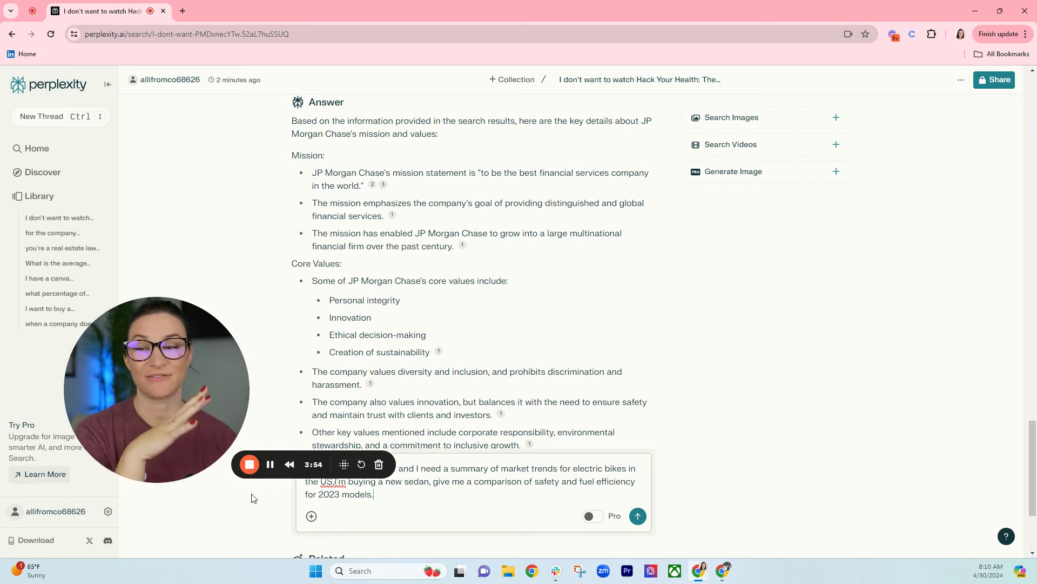
pyautogui.click(562, 498)
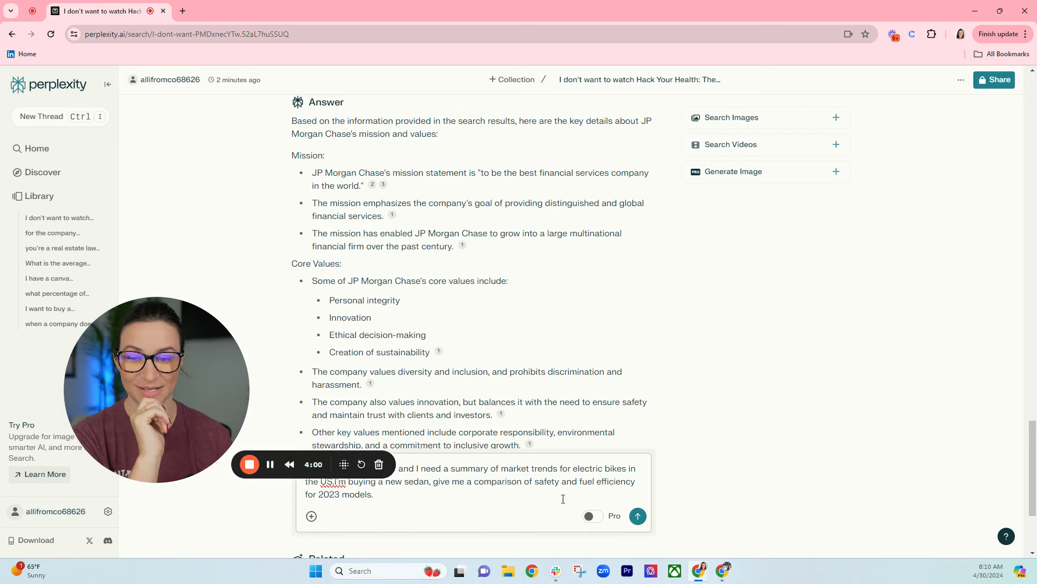
pyautogui.moveTo(417, 496); pyautogui.dragTo(336, 485)
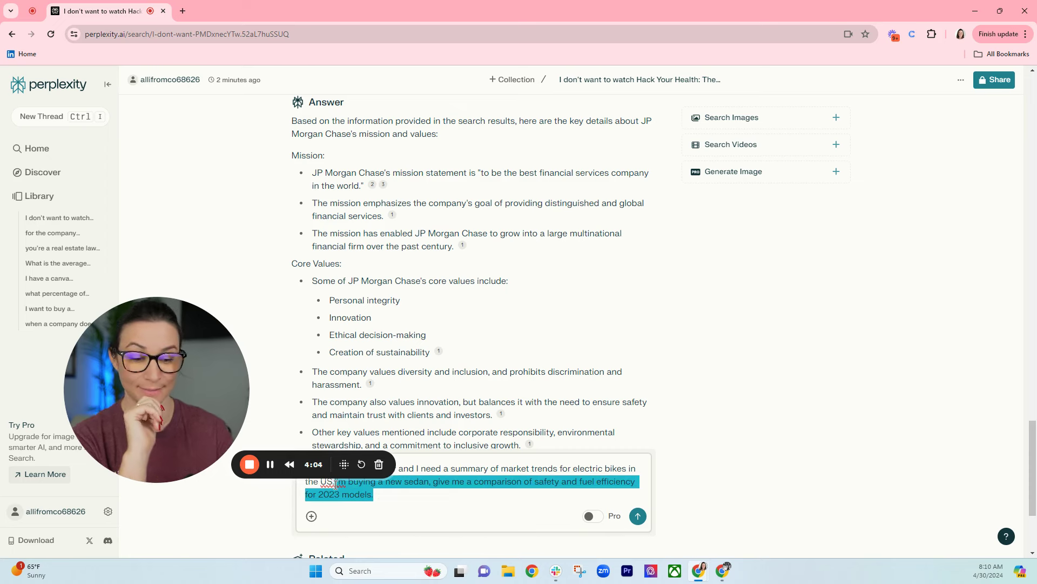
# - Submit only the e-bike market trends question, then ask the 2023 sedan safety and fuel comparison separately
pyautogui.press('BackSpace')
pyautogui.press('Return')
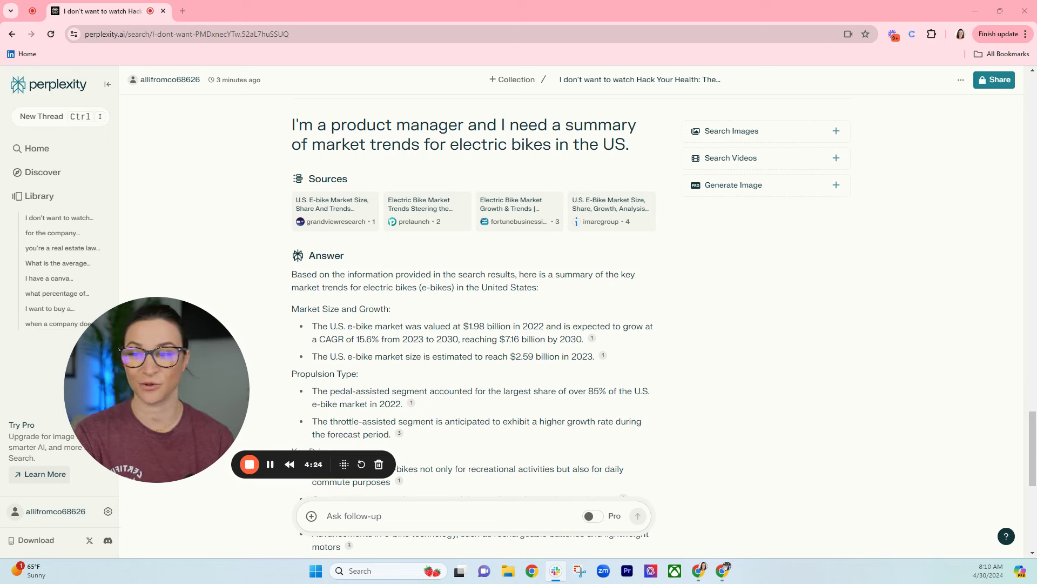
pyautogui.click(472, 520)
pyautogui.write(".I'm buying a new sedan, give me a comparison of safety and fuel efficiency for 2023 models.")
pyautogui.press('Return')
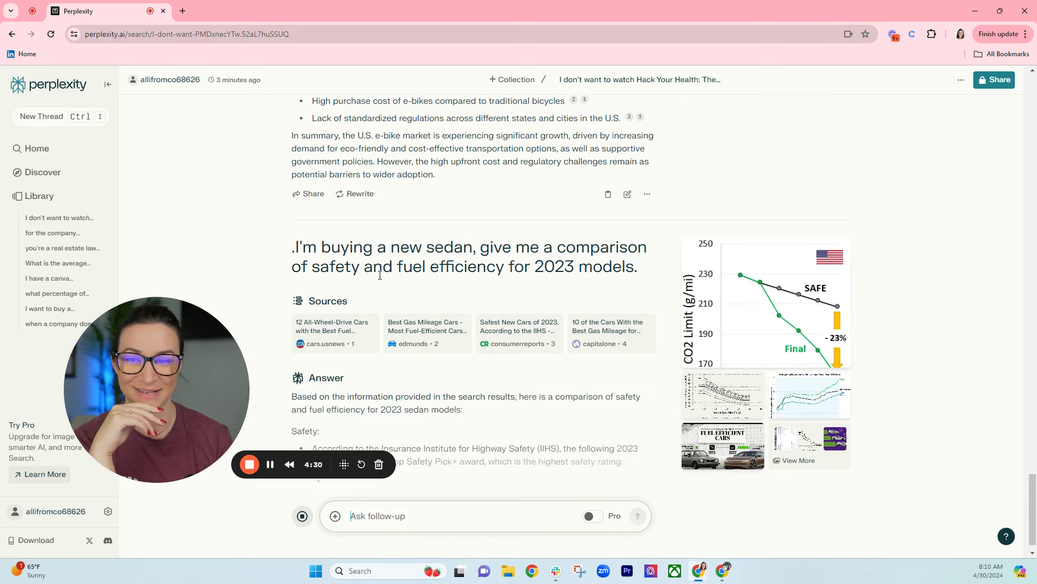
pyautogui.scroll(-3, 368, 307)
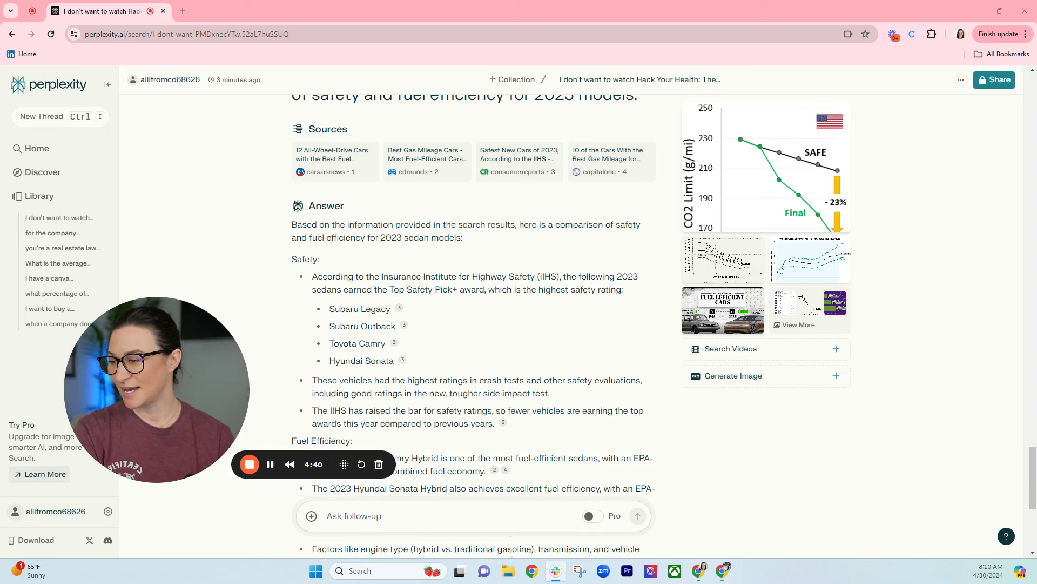
# - Request a 7-day gluten-free meal plan under 2000 calories and scroll through the daily meals
pyautogui.click(444, 517)
pyautogui.write('I have dietary restrictions and fitness goals, so I need a 7-day meal plan that is gluten-free and under 2000 calories.')
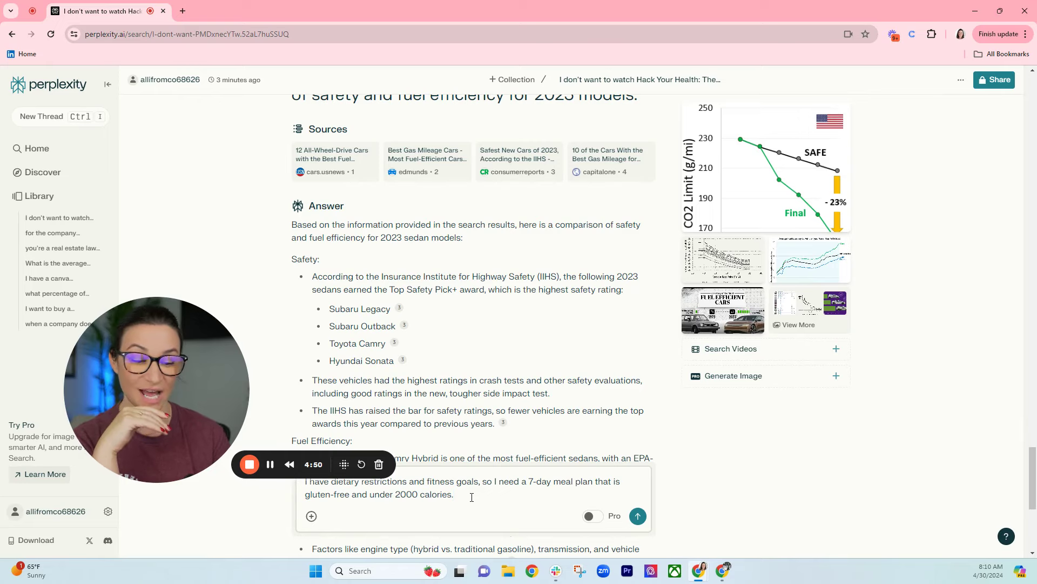
pyautogui.press('Return')
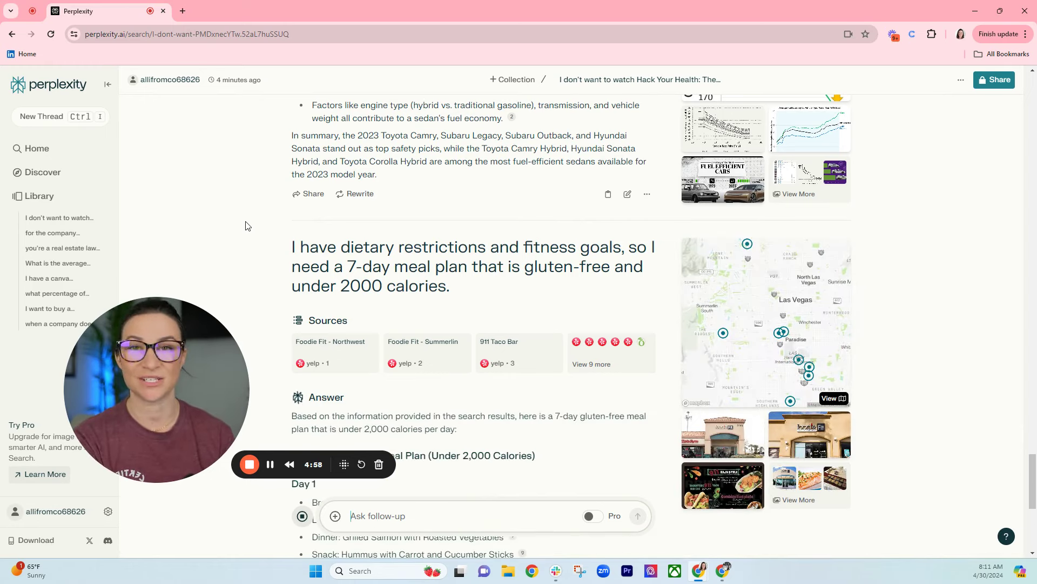
pyautogui.scroll(-4, 250, 212)
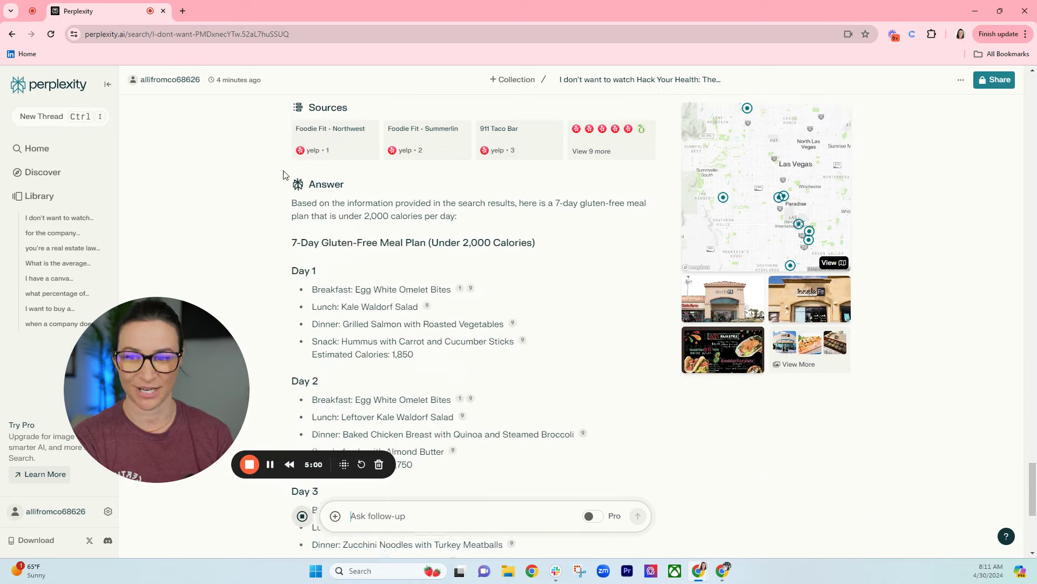
pyautogui.scroll(-1, 262, 253)
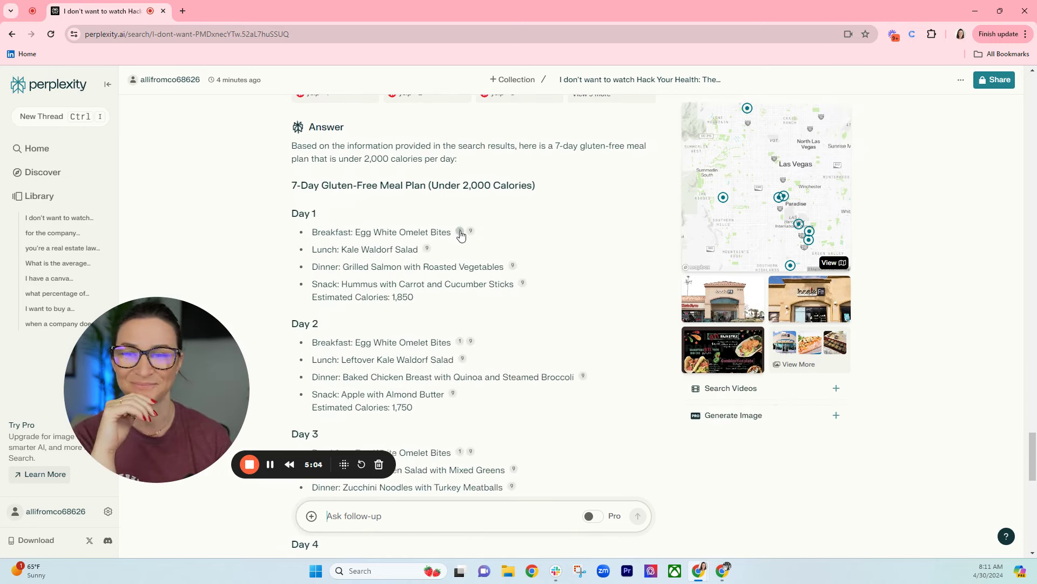
pyautogui.scroll(-5, 460, 233)
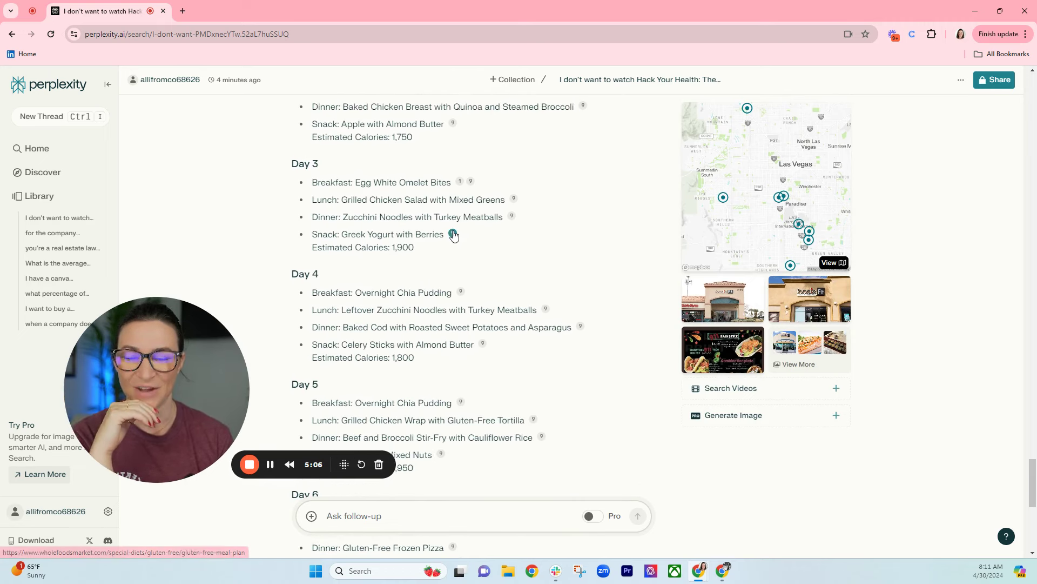